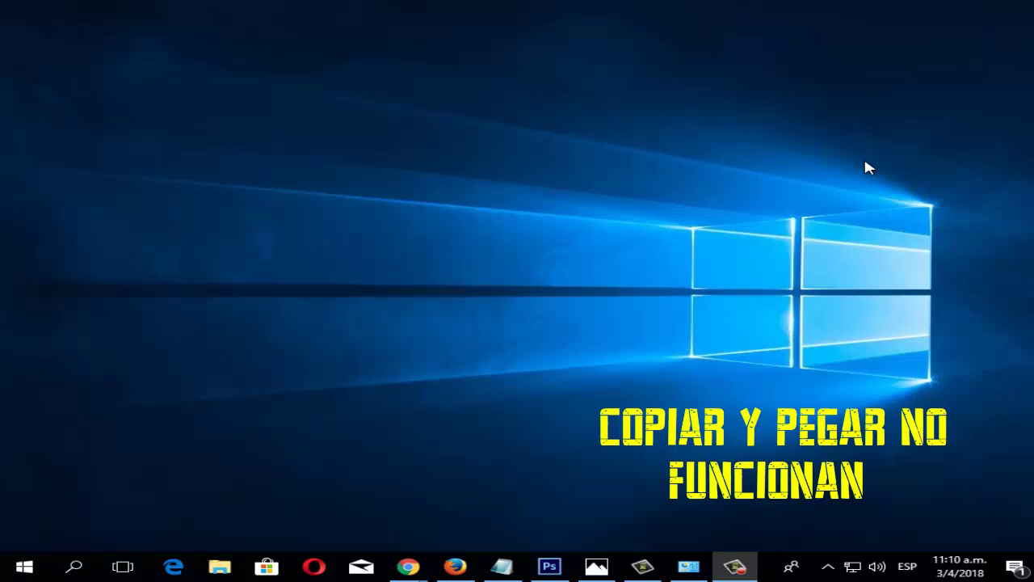
right_click(365, 173)
click(414, 213)
right_click(324, 199)
click(370, 243)
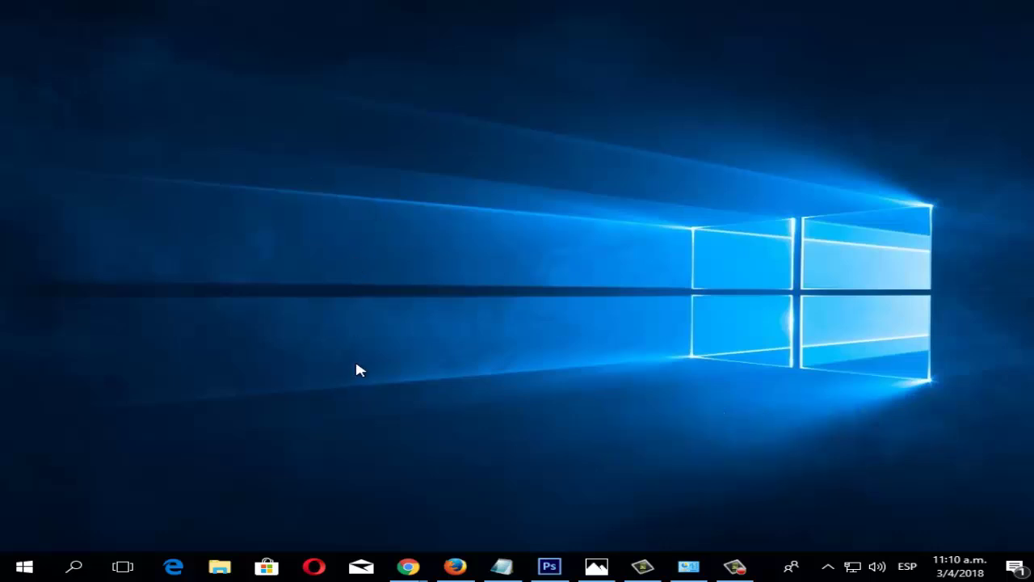
right_click(366, 218)
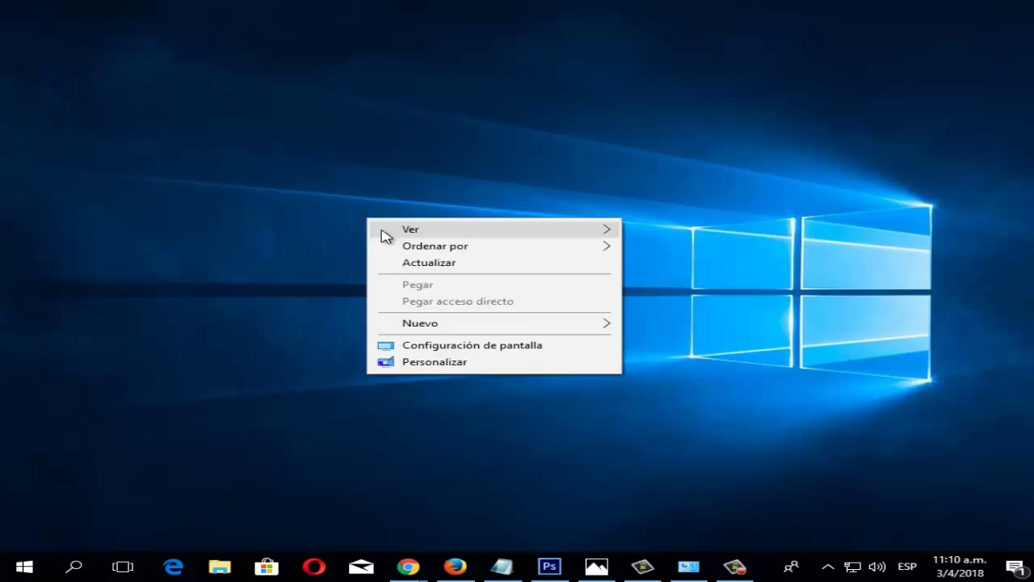
click(406, 261)
right_click(346, 202)
click(396, 246)
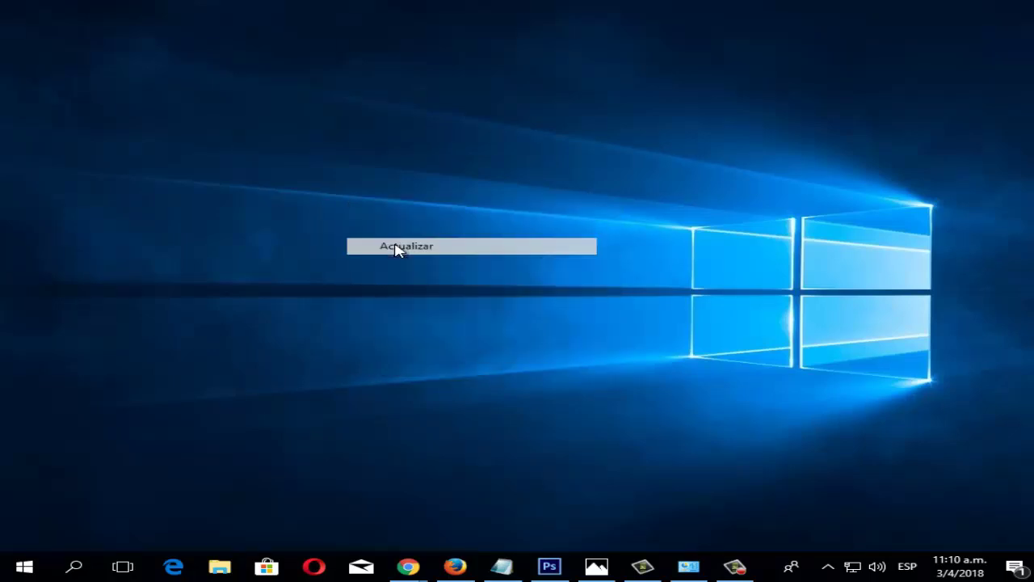
right_click(309, 203)
click(369, 243)
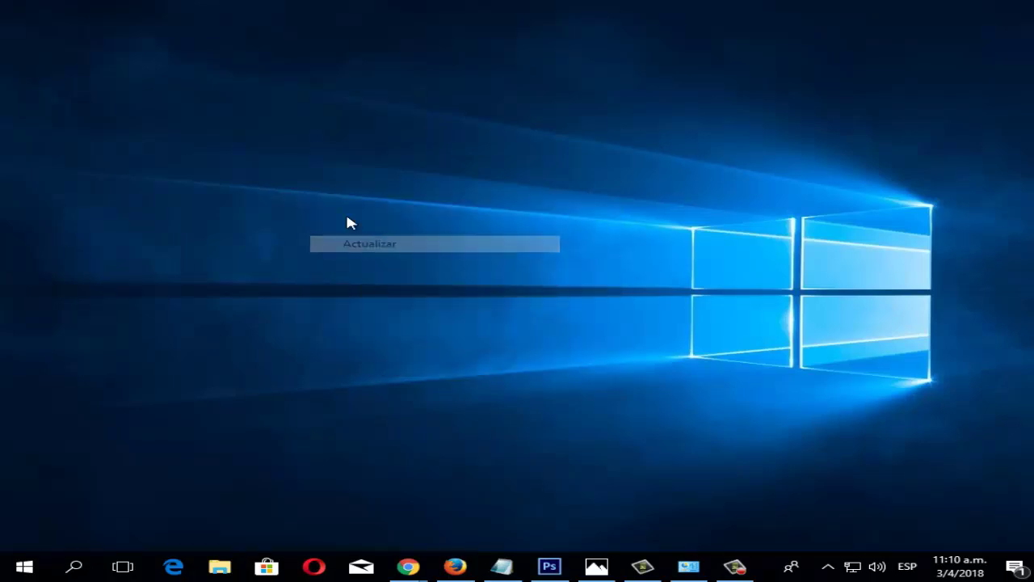
right_click(394, 260)
click(464, 309)
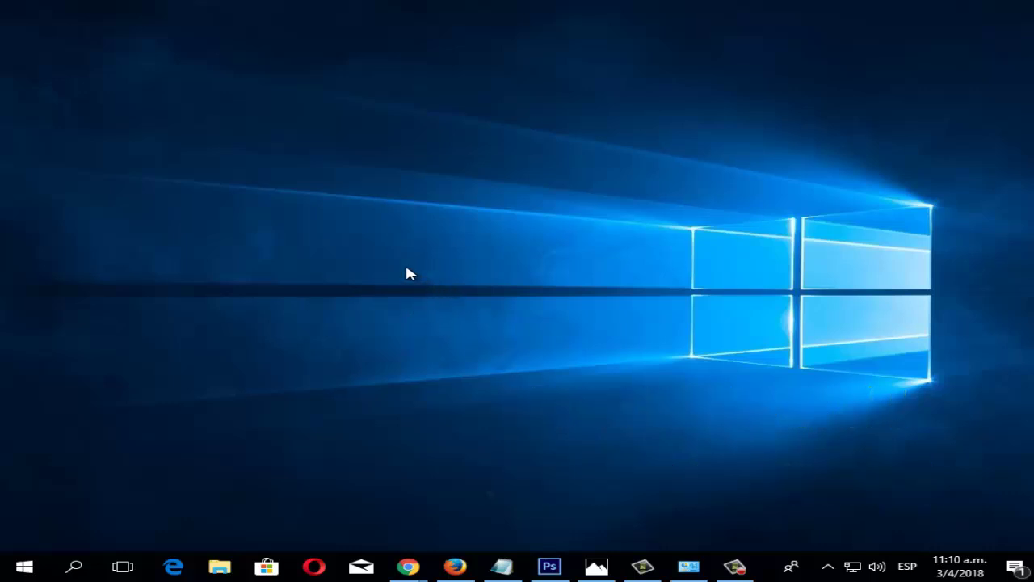
Step: Search Windows for cmd, run Símbolo del sistema as administrator, and move its window slightly lower on the desktop
click(77, 567)
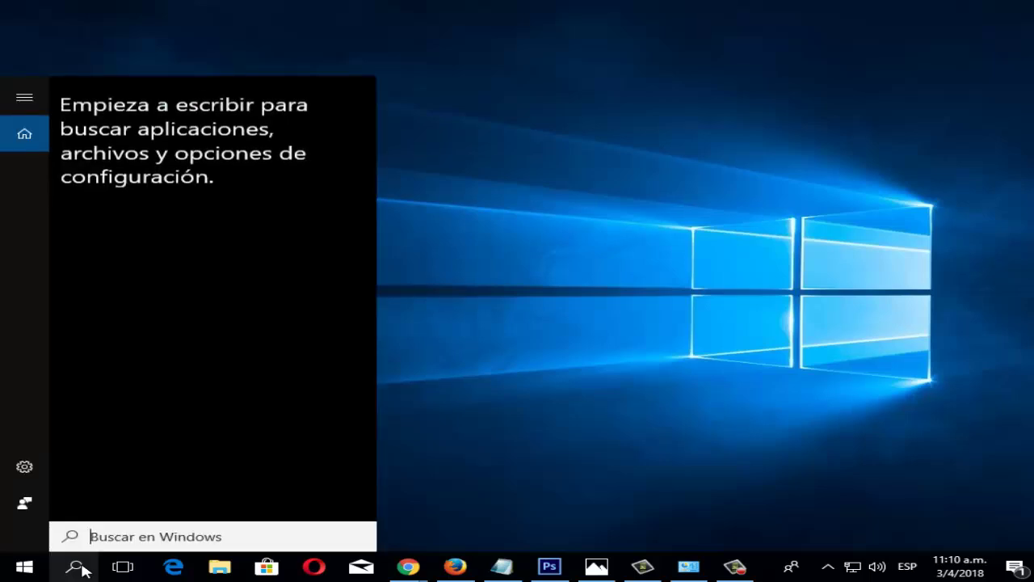
text(c)
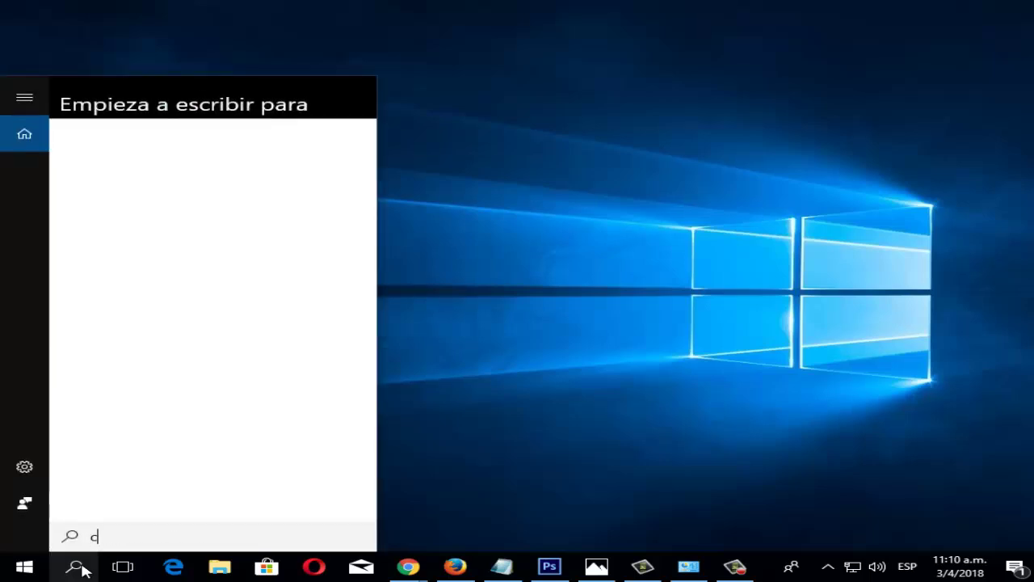
text(md)
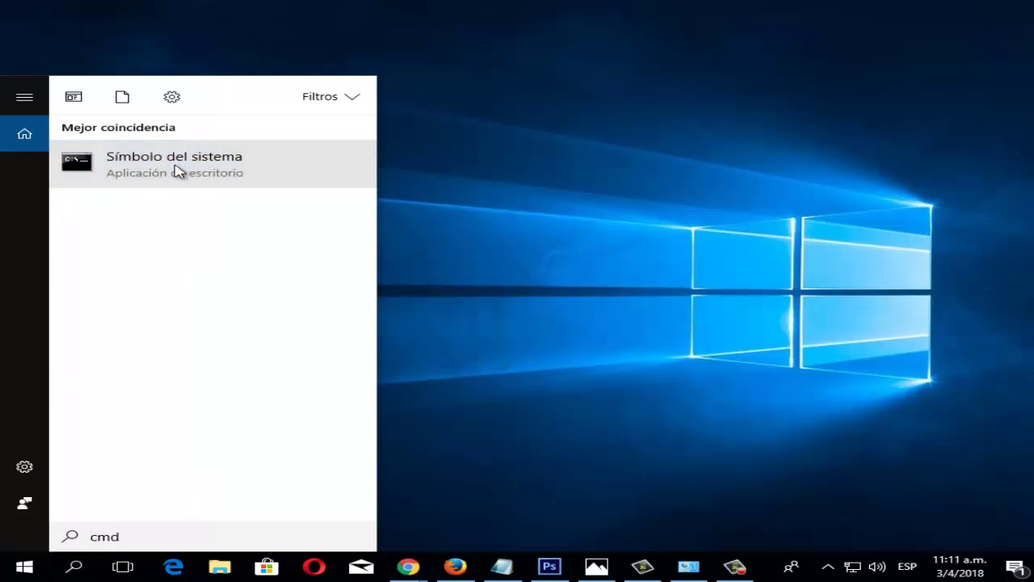
right_click(177, 171)
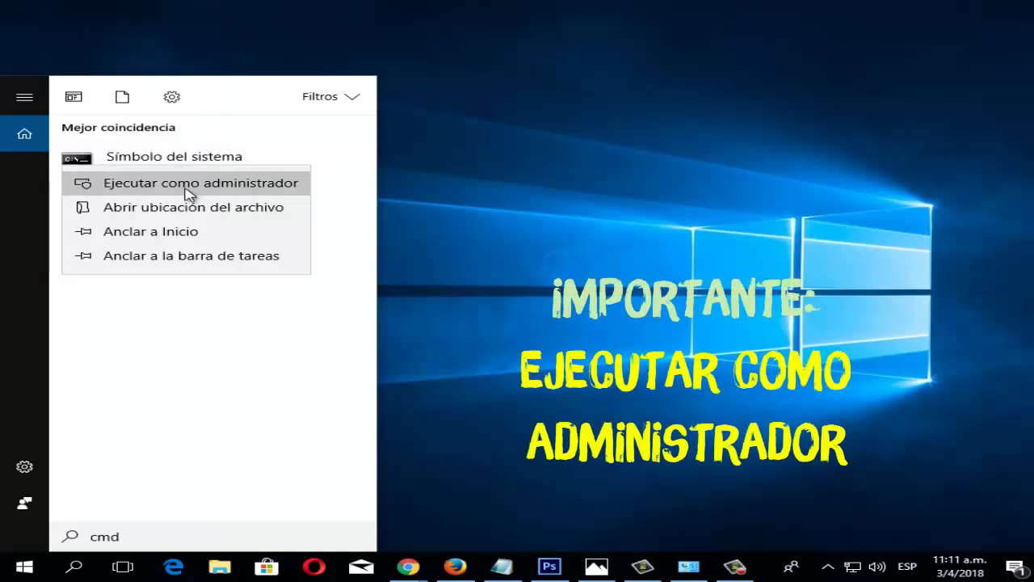
key(Escape)
click(440, 275)
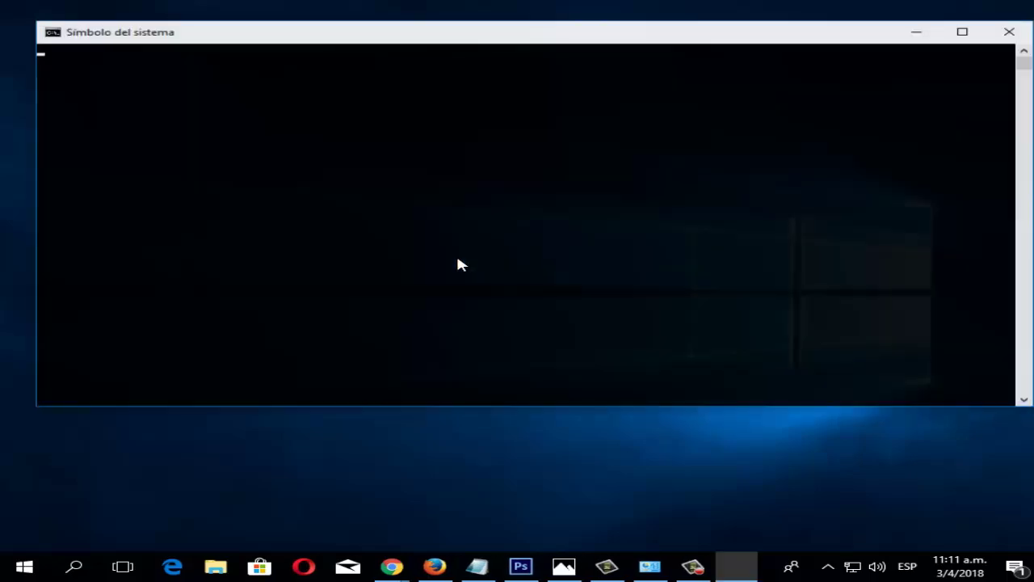
drag(345, 38, 345, 63)
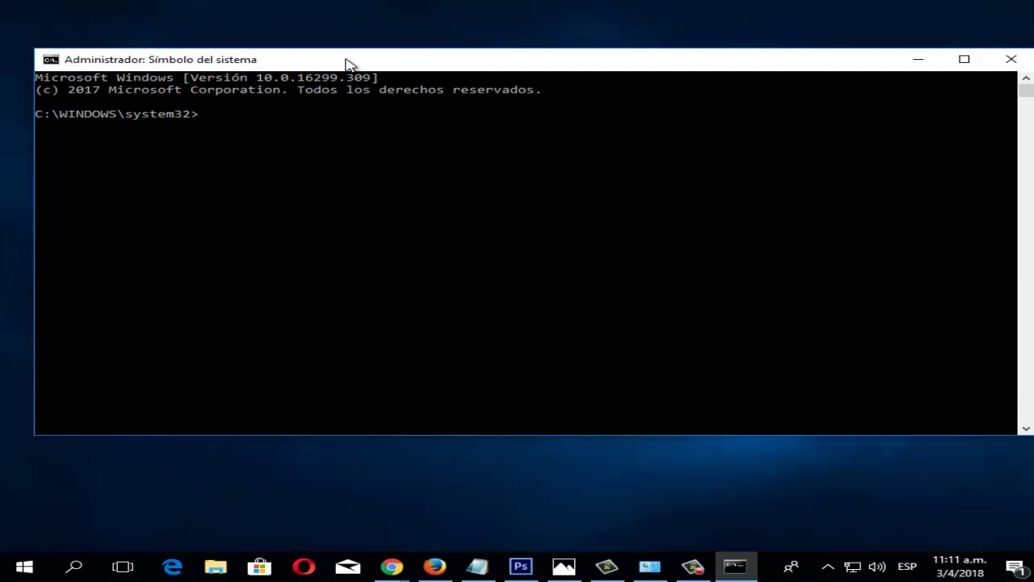
Step: Write the system file check command sfc /scannow at the administrator prompt without running it
text(sfc /)
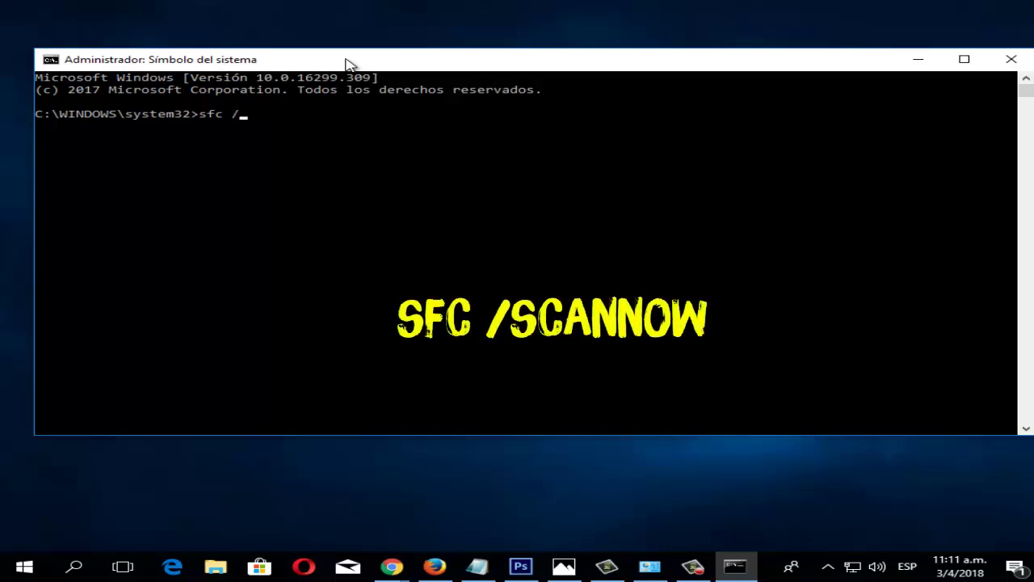
text(scannoiw)
key(BackSpace)
key(BackSpace)
text(w)
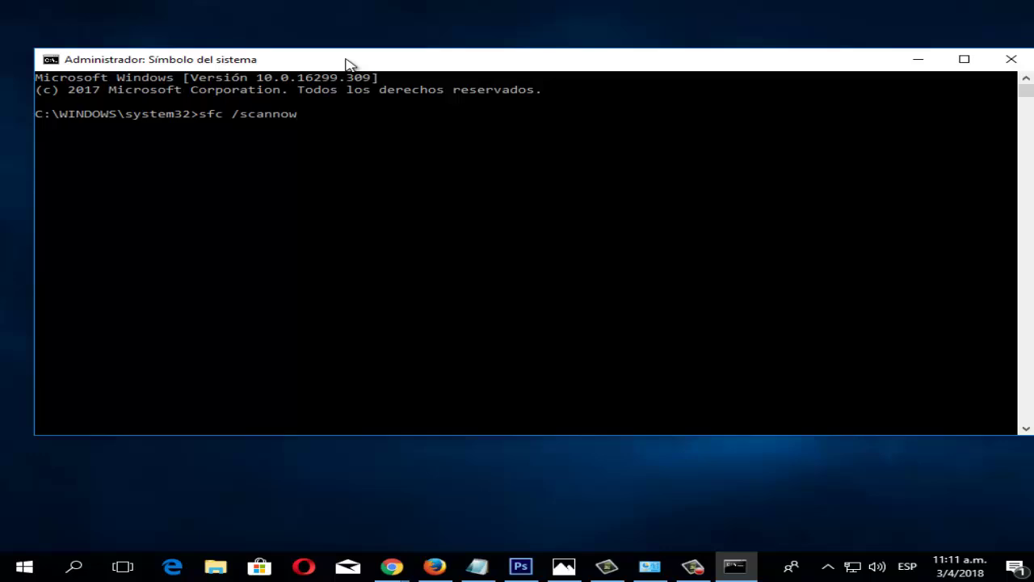
Step: Replace the sfc /scannow command at the prompt with chkdsk, leaving it ready for a drive letter
key(BackSpace)
key(BackSpace)
key(BackSpace)
key(BackSpace)
key(BackSpace)
key(BackSpace)
key(BackSpace)
key(BackSpace)
key(BackSpace)
key(BackSpace)
key(BackSpace)
key(BackSpace)
text(hk)
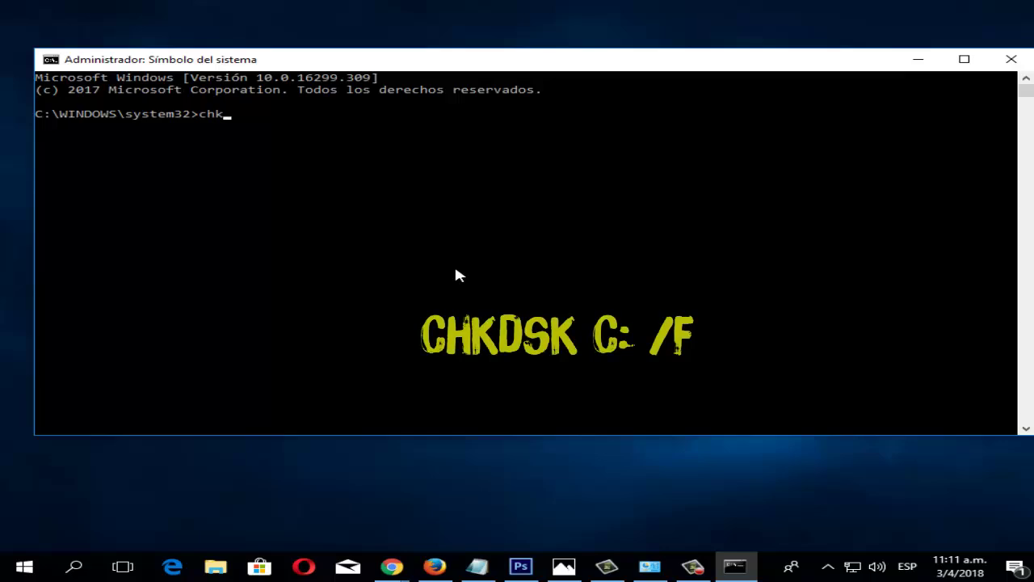
text(dsk)
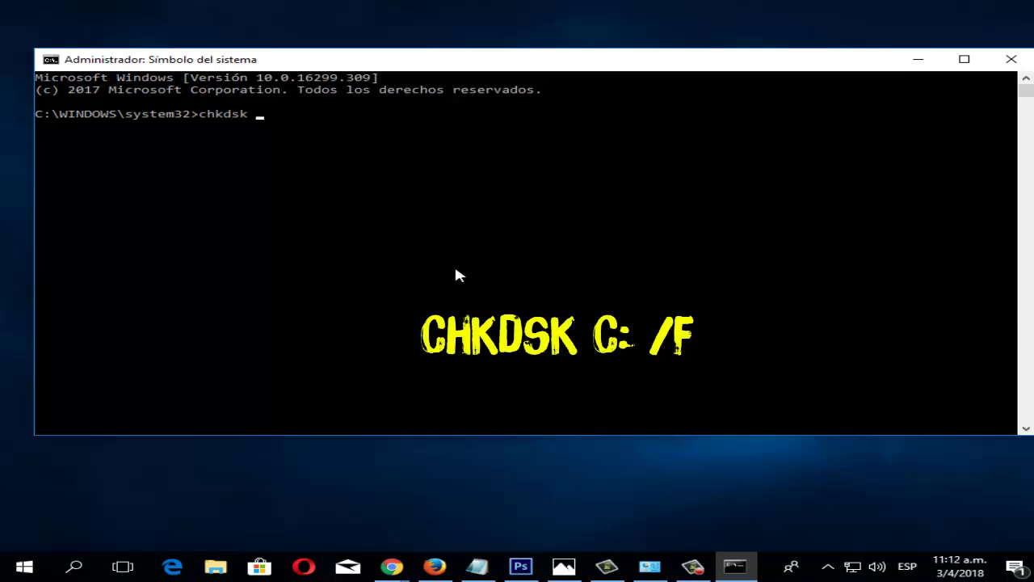
Step: Check the letters of the local disks in Este equipo, then minimize File Explorer to return to the prompt
click(217, 568)
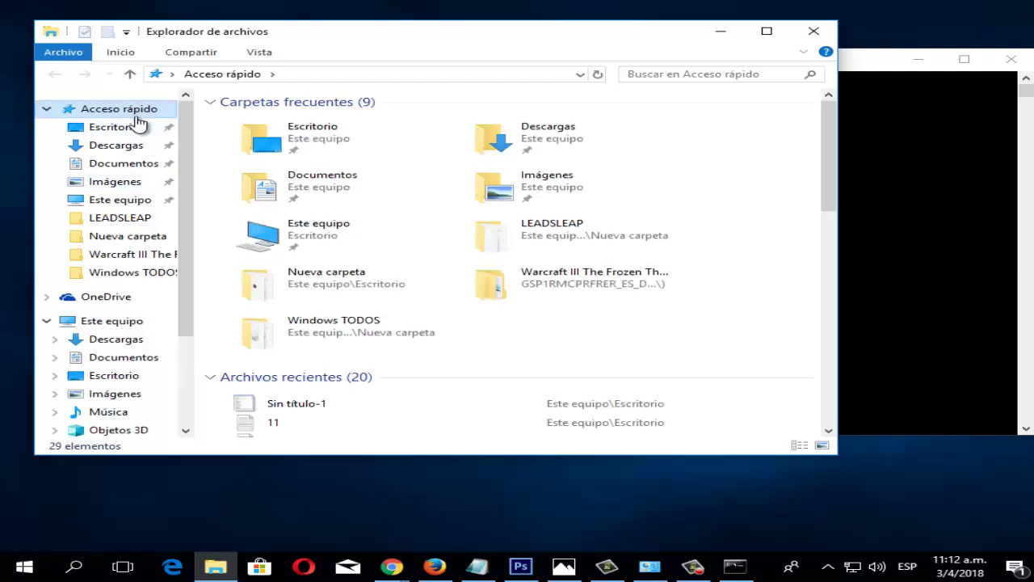
click(113, 322)
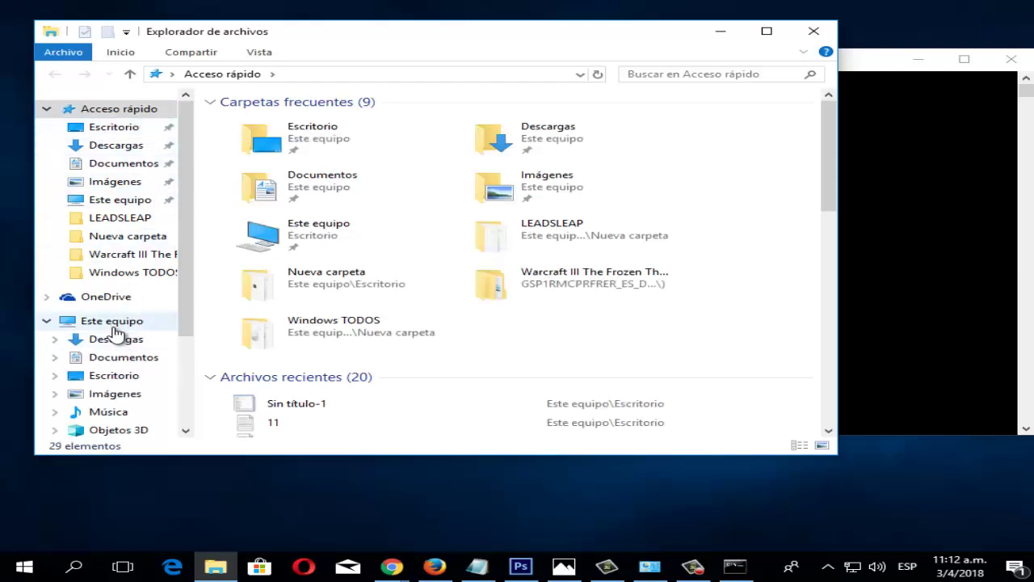
click(385, 396)
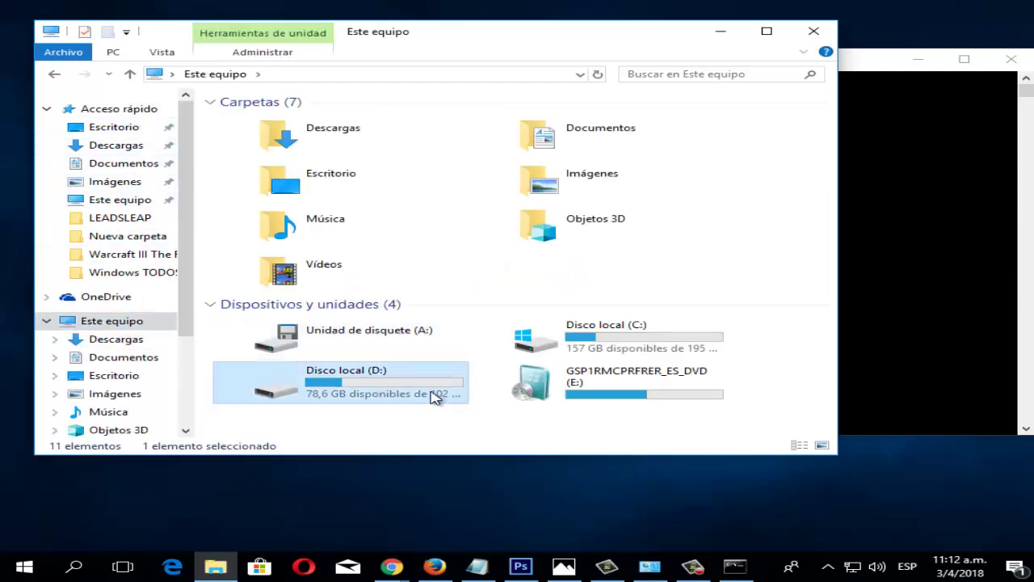
click(596, 348)
click(543, 298)
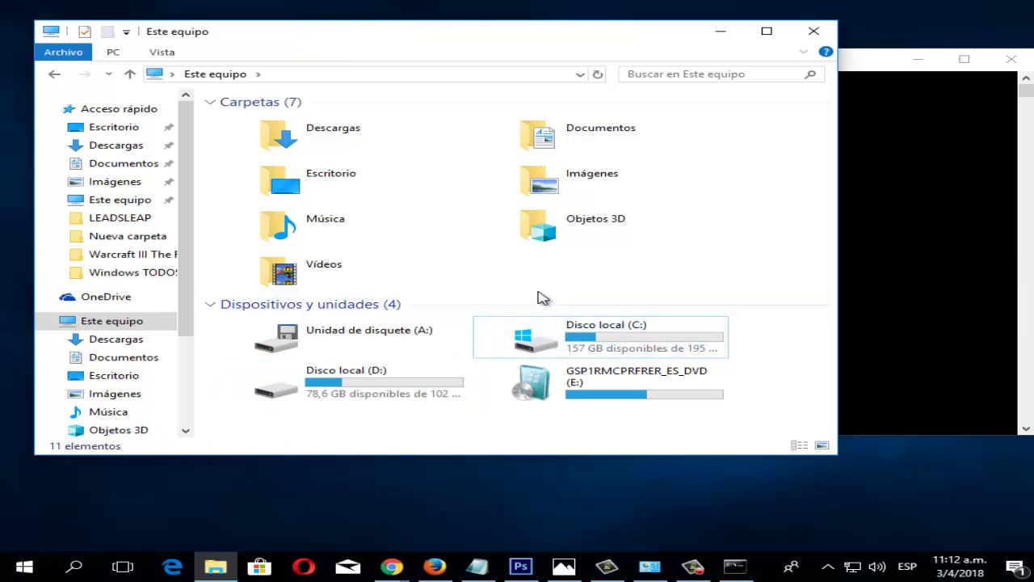
click(404, 396)
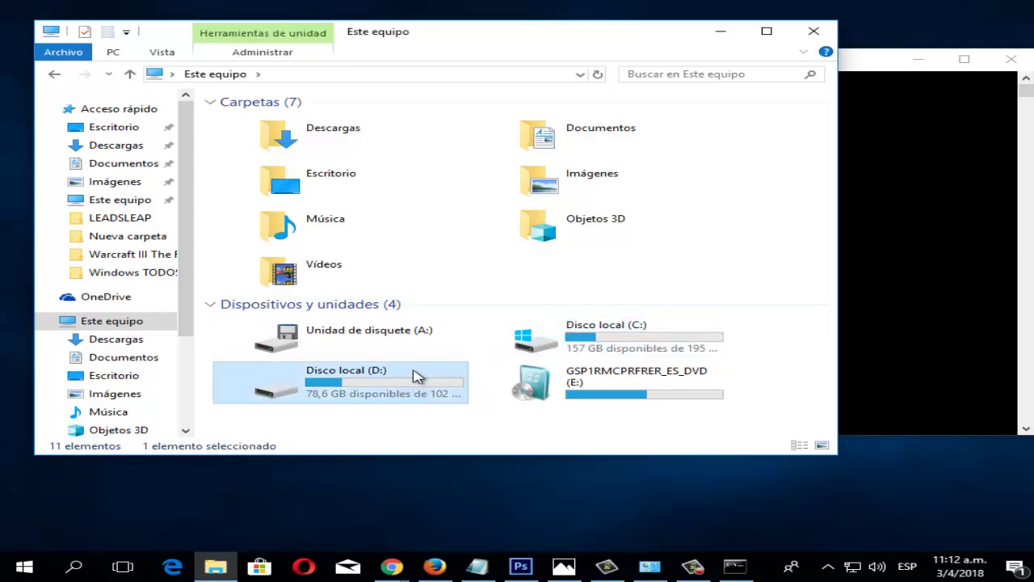
click(479, 350)
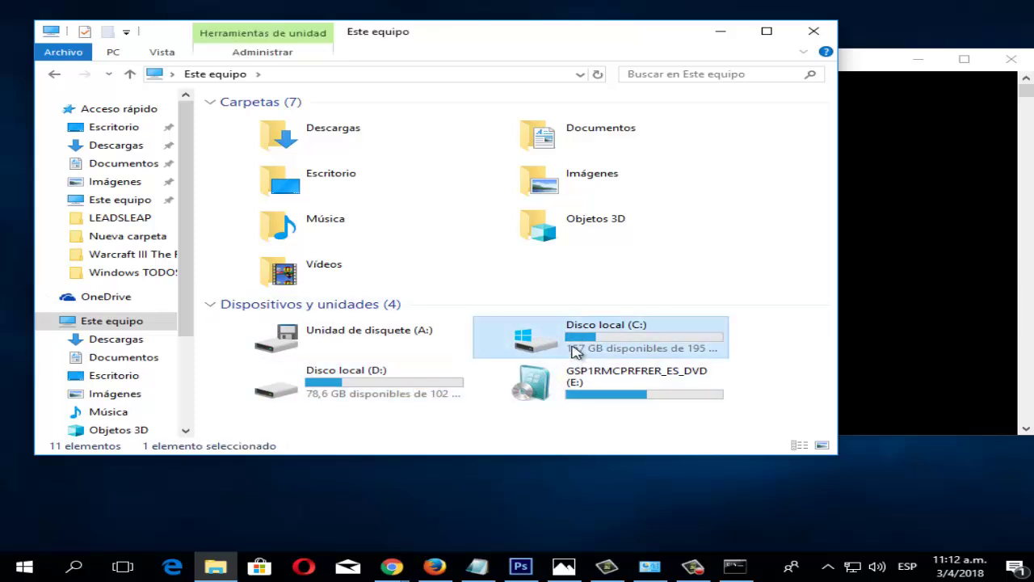
click(378, 383)
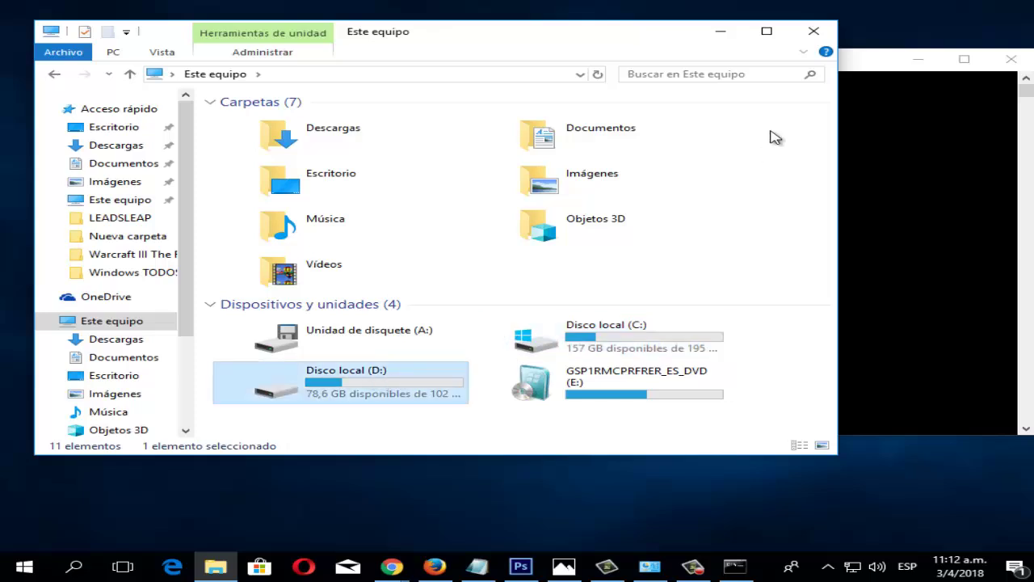
click(403, 499)
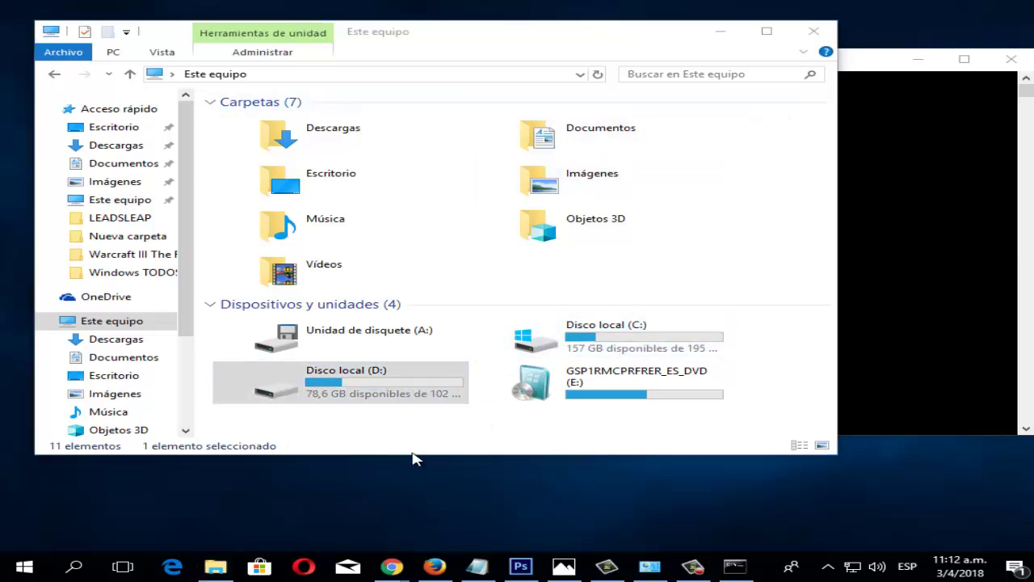
click(728, 30)
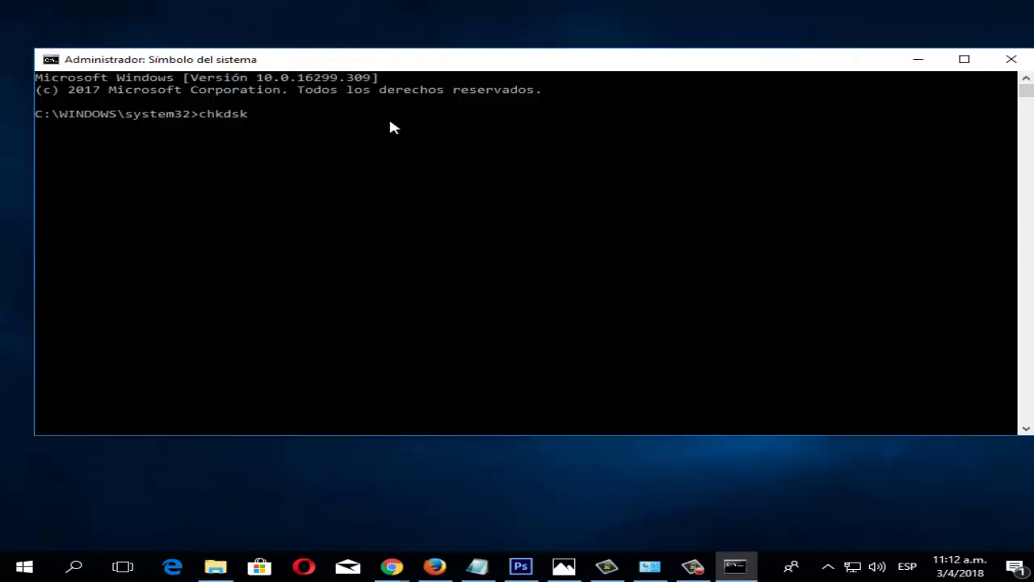
Step: Complete the disk check command as chkdsk C: /f, verifying the Windows drive's letter in Este equipo
text(D)
click(222, 571)
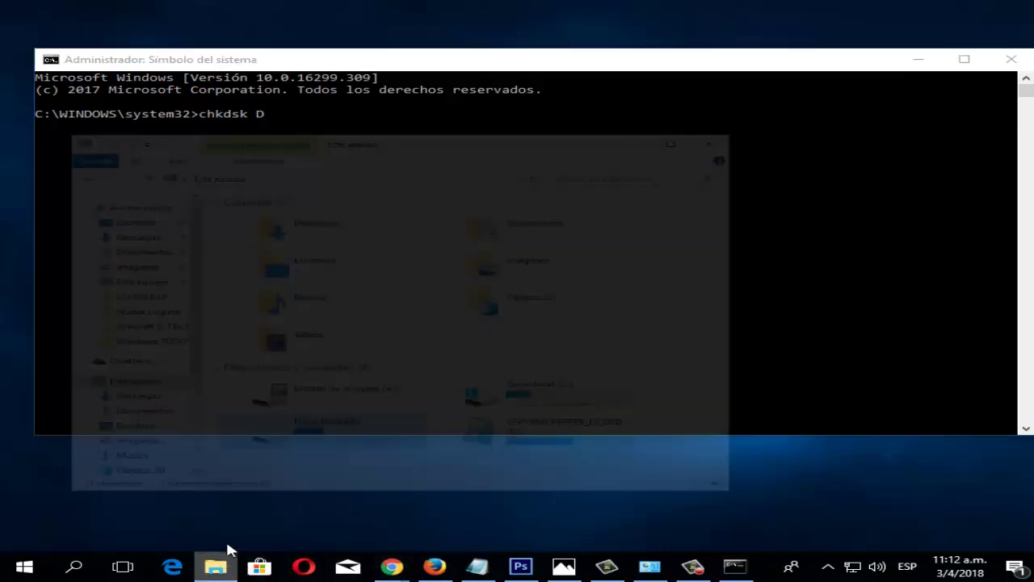
click(615, 348)
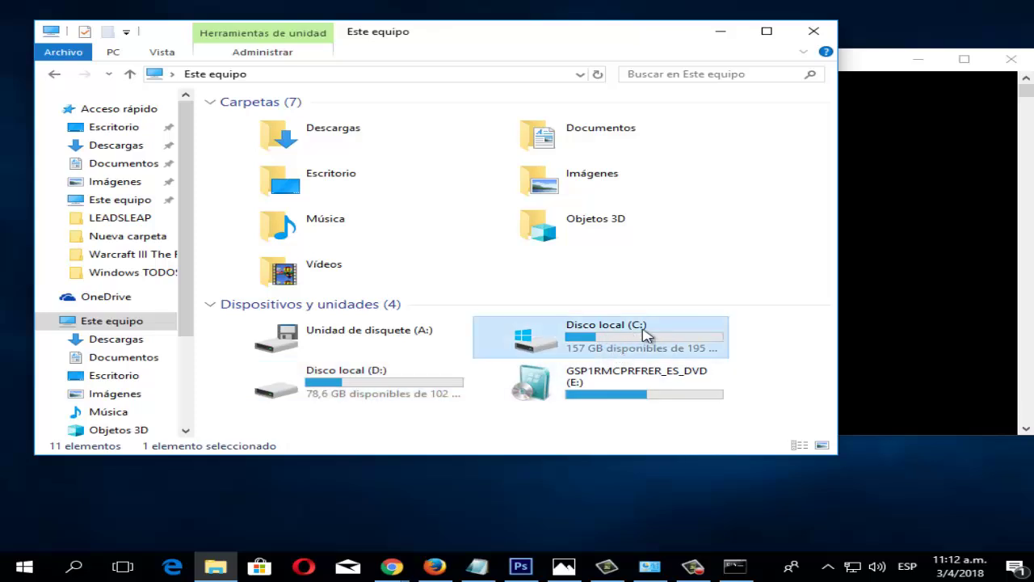
click(720, 32)
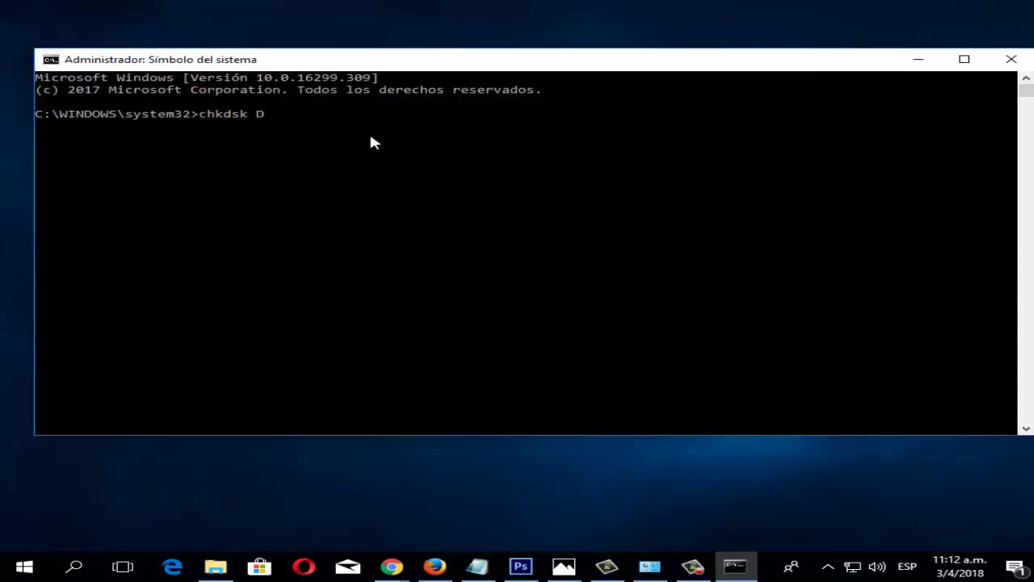
key(BackSpace)
text(C: /f)
Step: Erase the whole chkdsk C: /f command from the prompt without running it
key(BackSpace)
key(BackSpace)
key(BackSpace)
key(BackSpace)
key(BackSpace)
key(BackSpace)
key(BackSpace)
key(BackSpace)
key(BackSpace)
key(BackSpace)
key(BackSpace)
key(BackSpace)
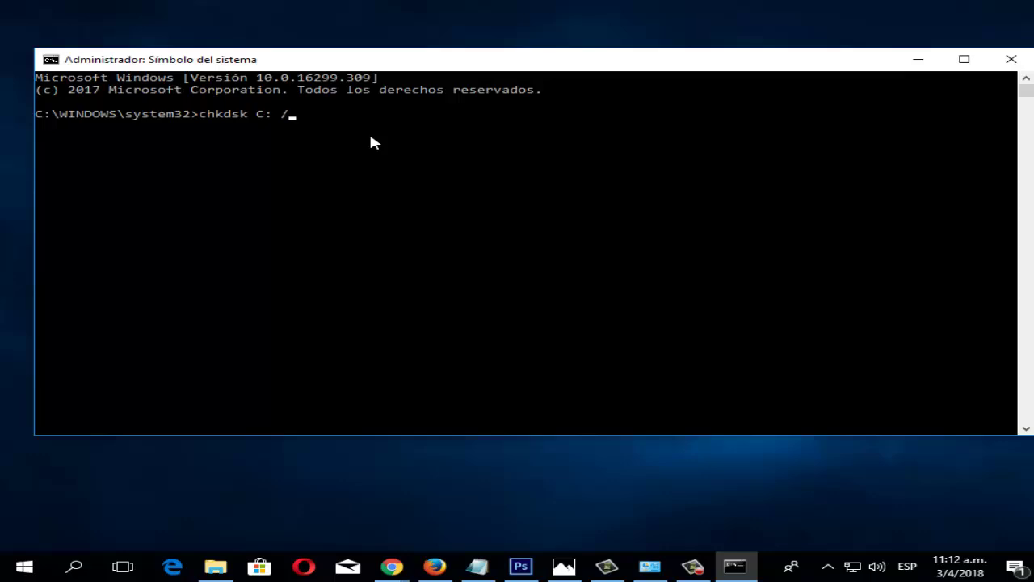
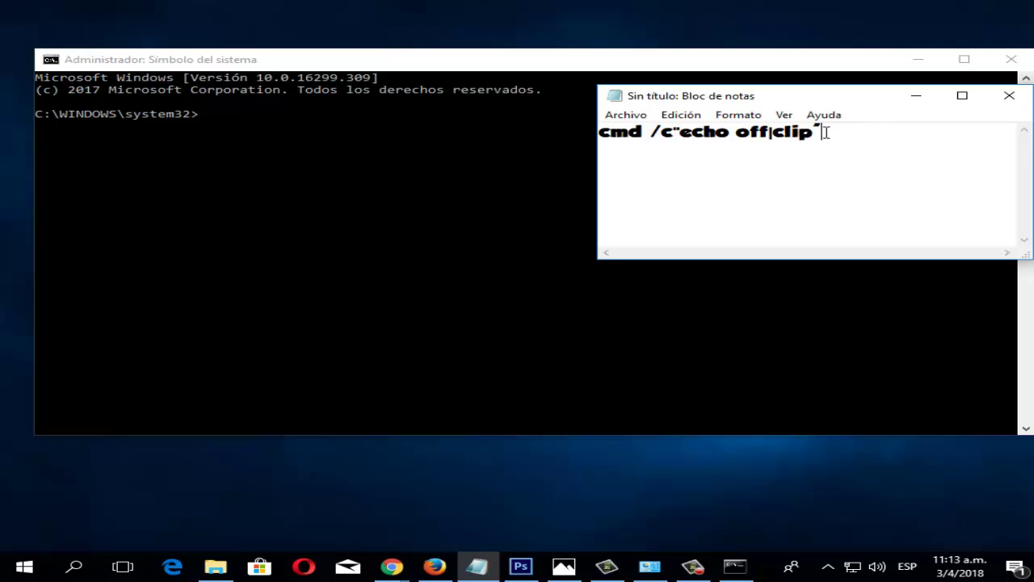
Step: Copy the command cmd /c"echo off|clip" from the Notepad note and paste it at the administrator prompt
drag(828, 132, 588, 132)
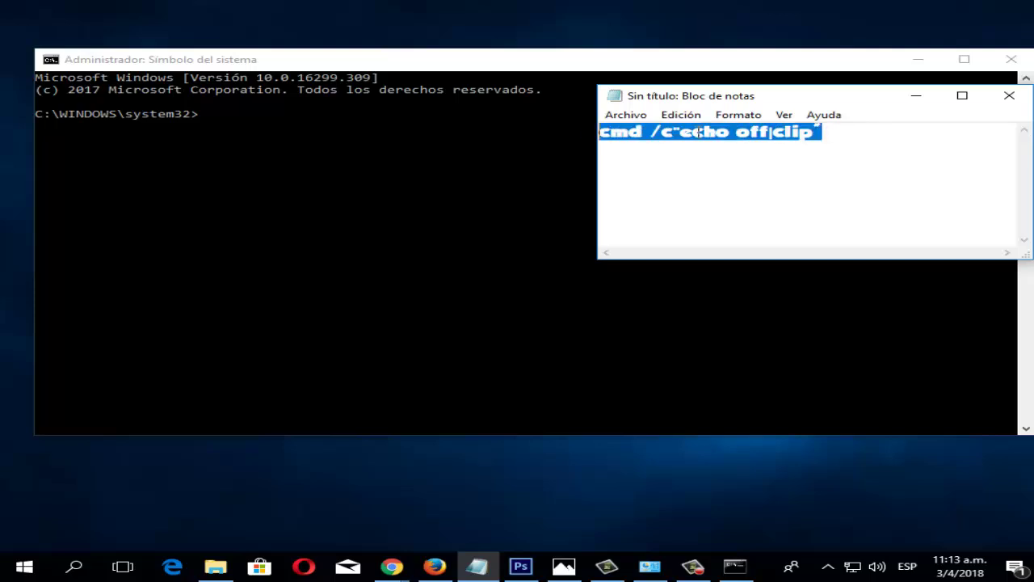
right_click(699, 133)
click(736, 176)
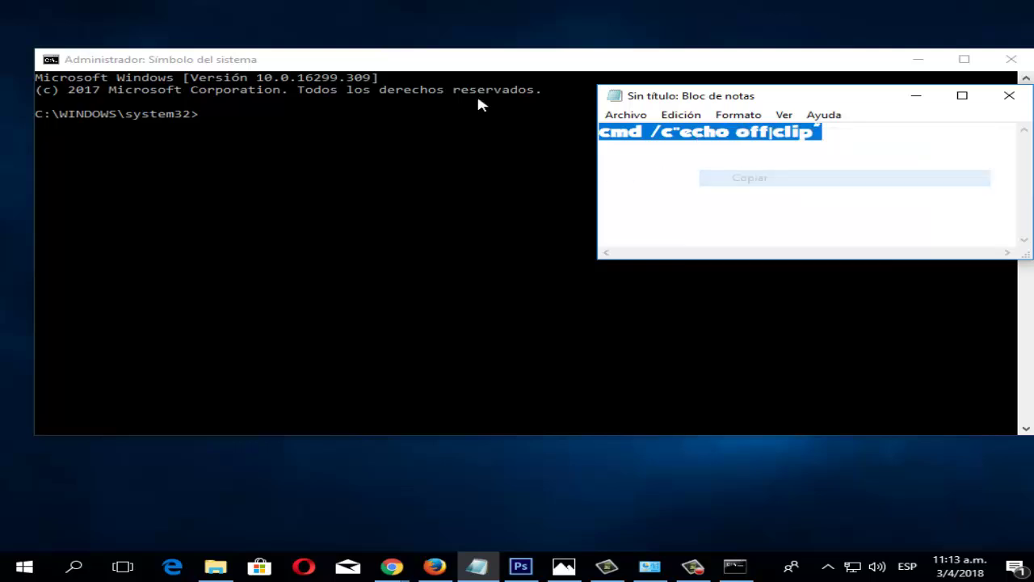
click(433, 64)
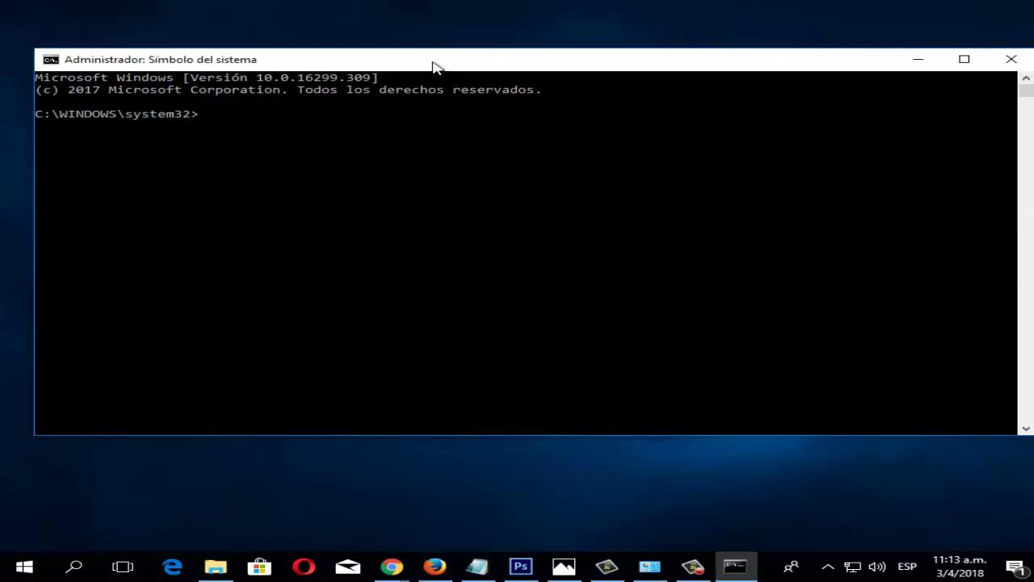
right_click(434, 66)
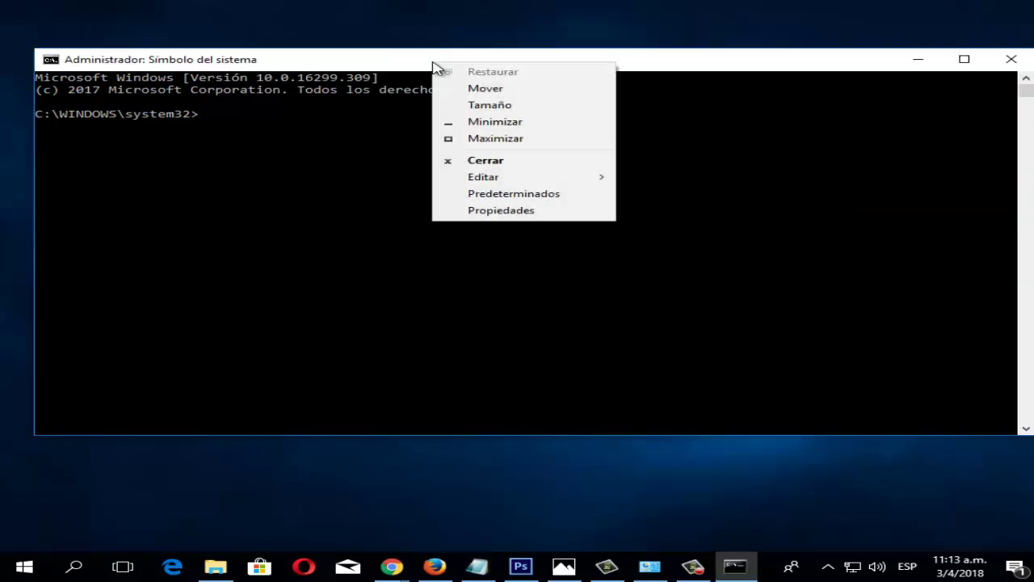
mouse_move(517, 177)
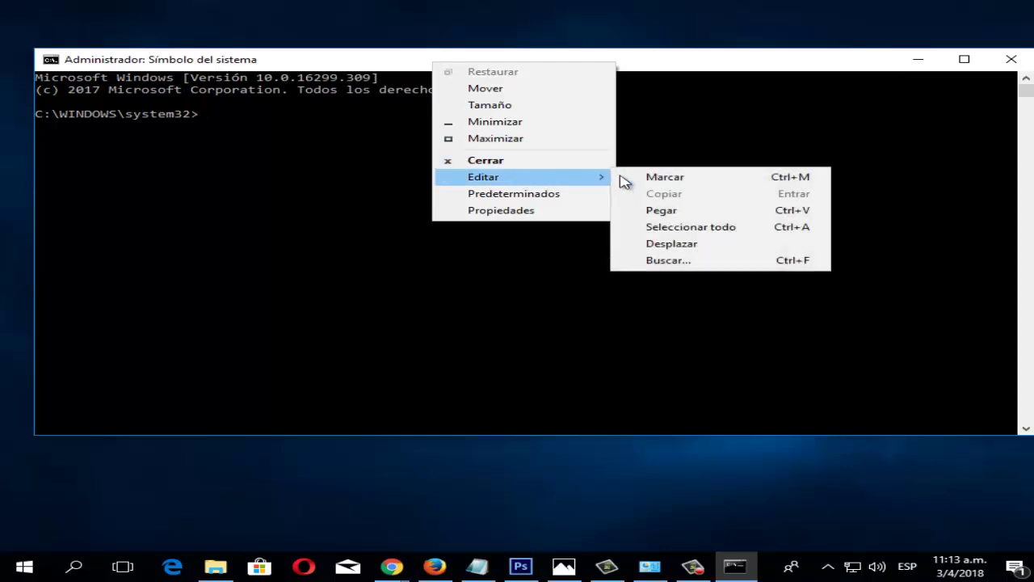
click(687, 212)
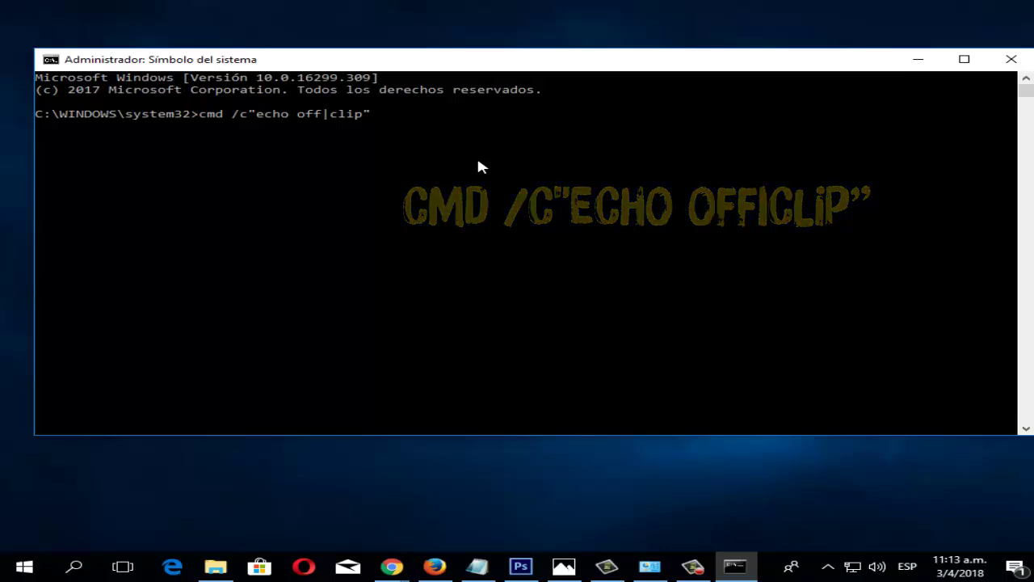
Step: Close the administrator Command Prompt and minimize the Notepad note to clear the desktop
click(1012, 61)
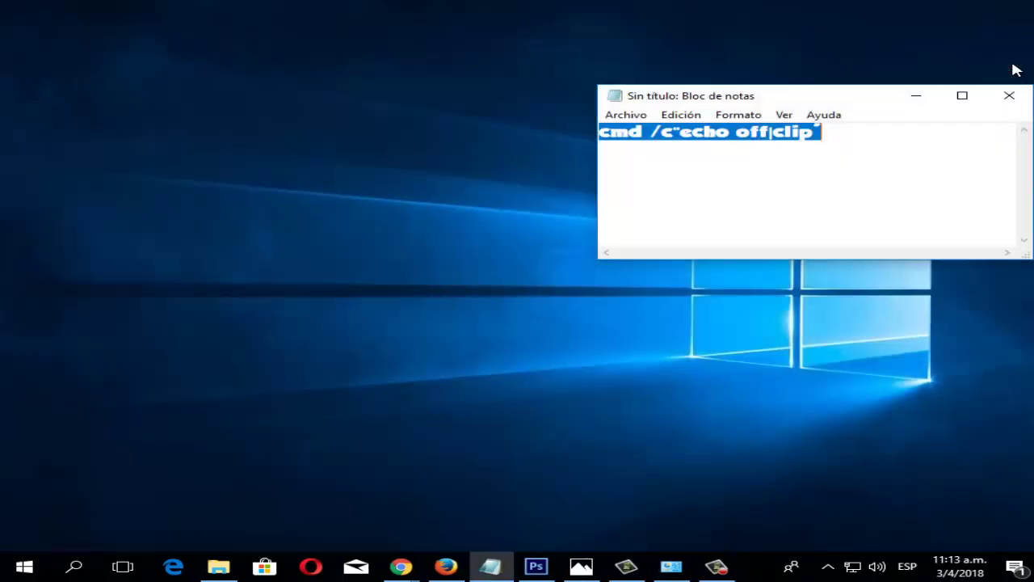
click(932, 106)
right_click(385, 219)
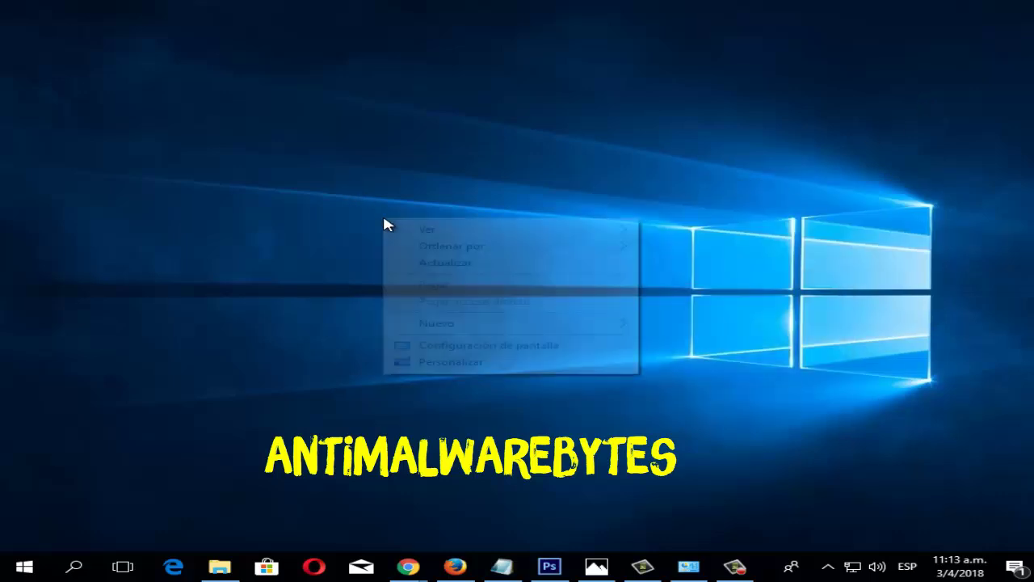
click(446, 264)
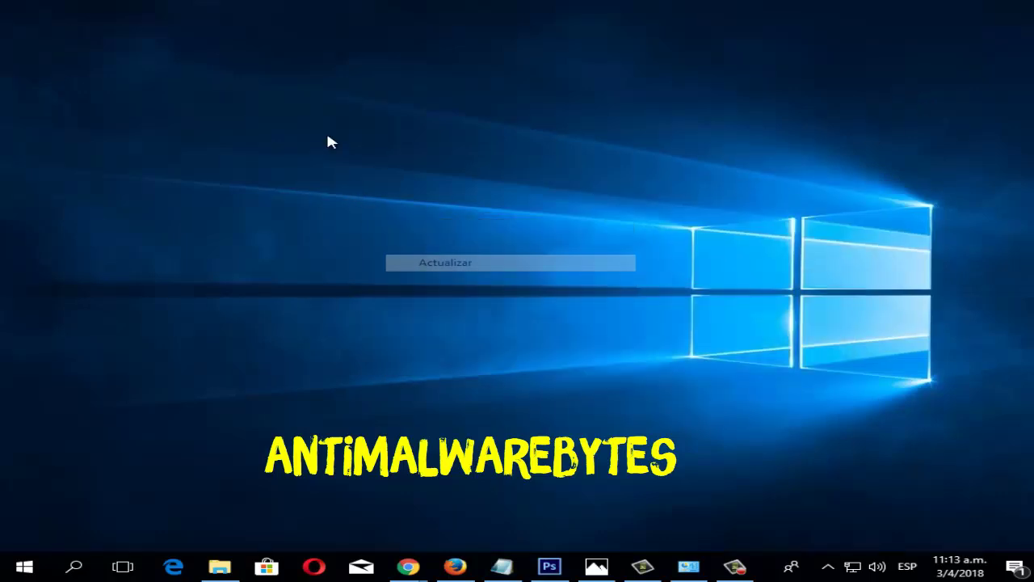
right_click(404, 220)
click(506, 265)
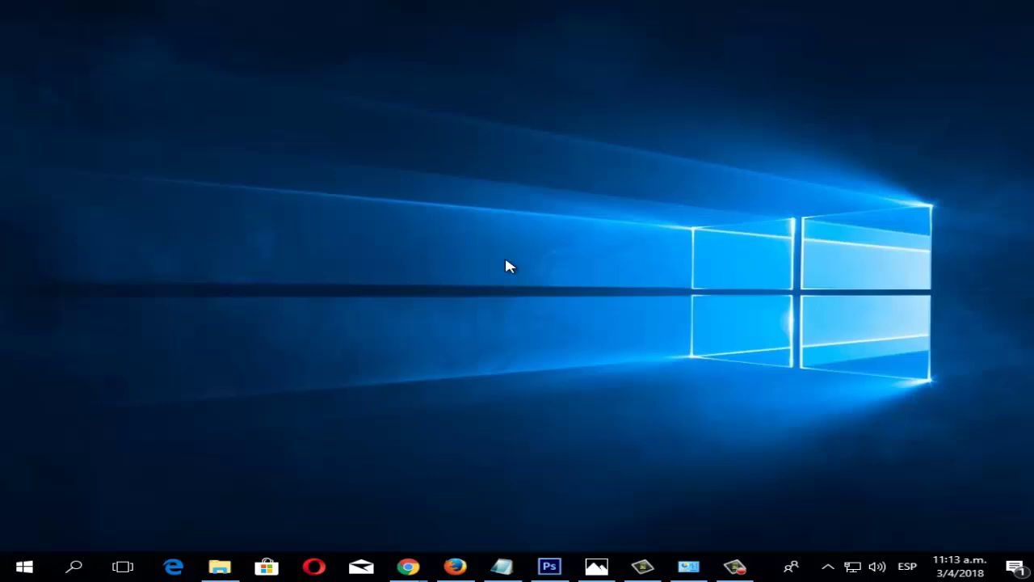
right_click(375, 113)
click(430, 158)
right_click(361, 204)
click(423, 252)
right_click(385, 194)
click(440, 248)
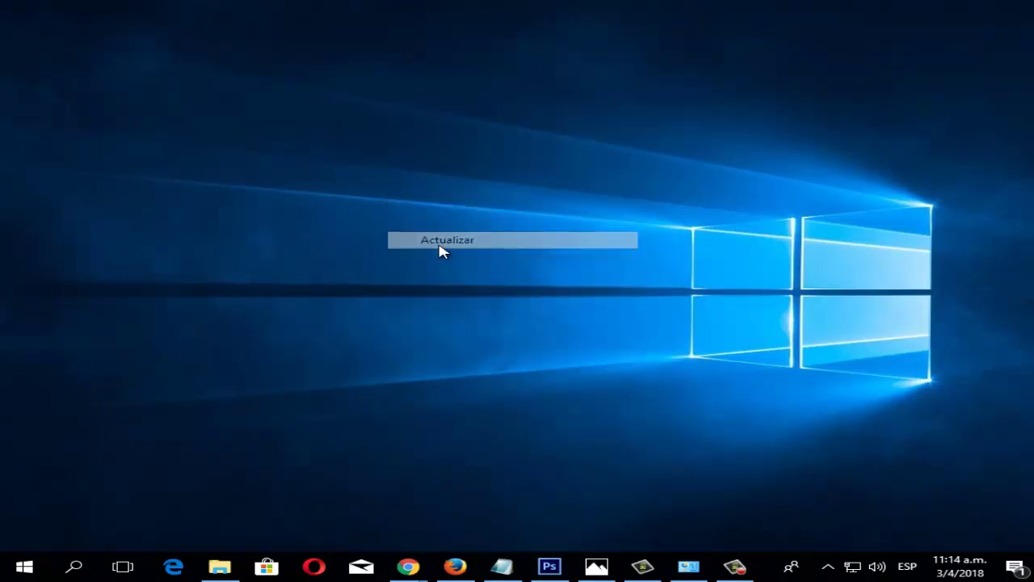
right_click(405, 159)
click(490, 206)
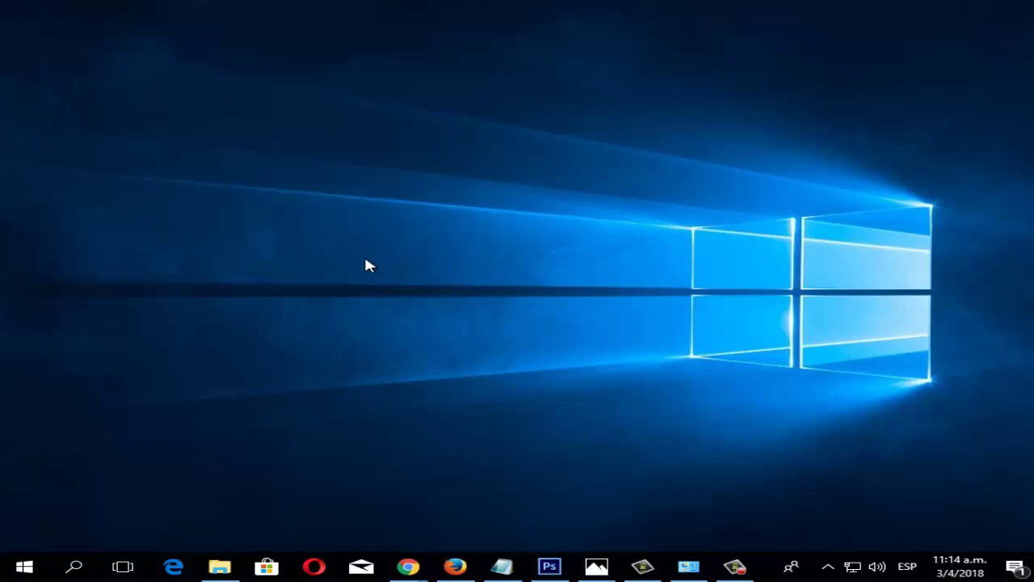
right_click(314, 186)
click(363, 226)
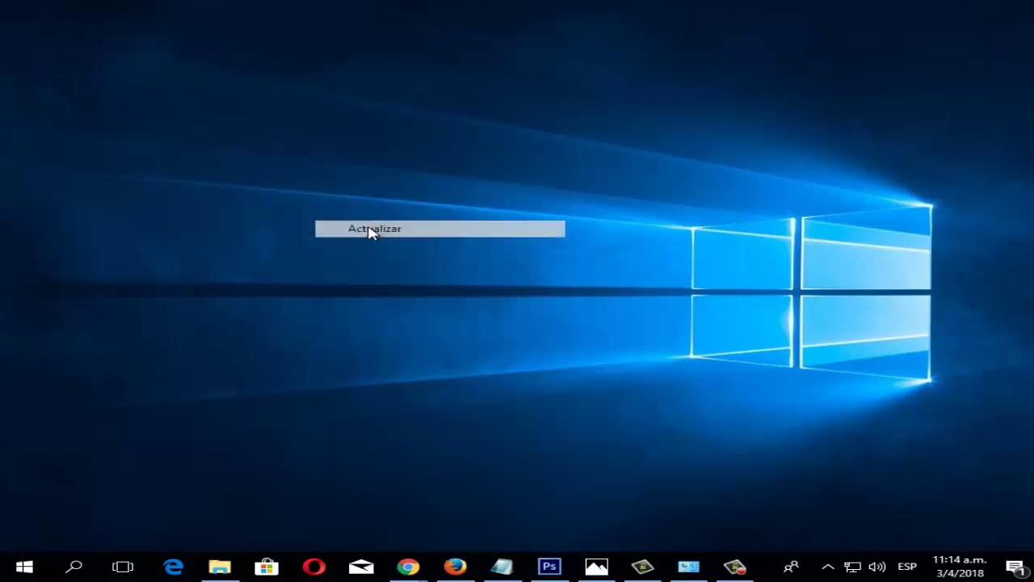
right_click(354, 224)
click(445, 270)
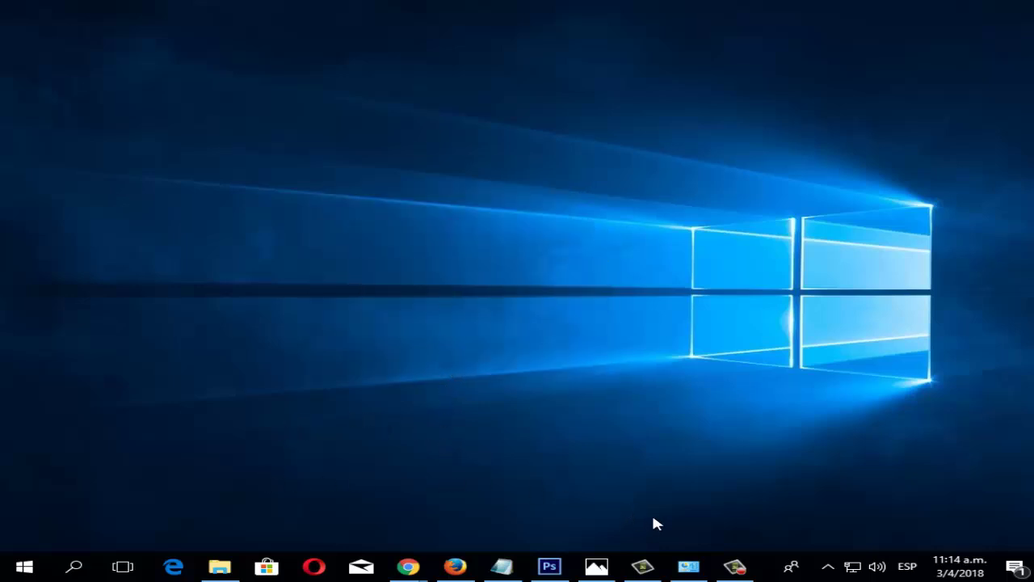
Step: View the category overview in Panel de control, minimize that window, and close the Sin título-1 image
click(690, 567)
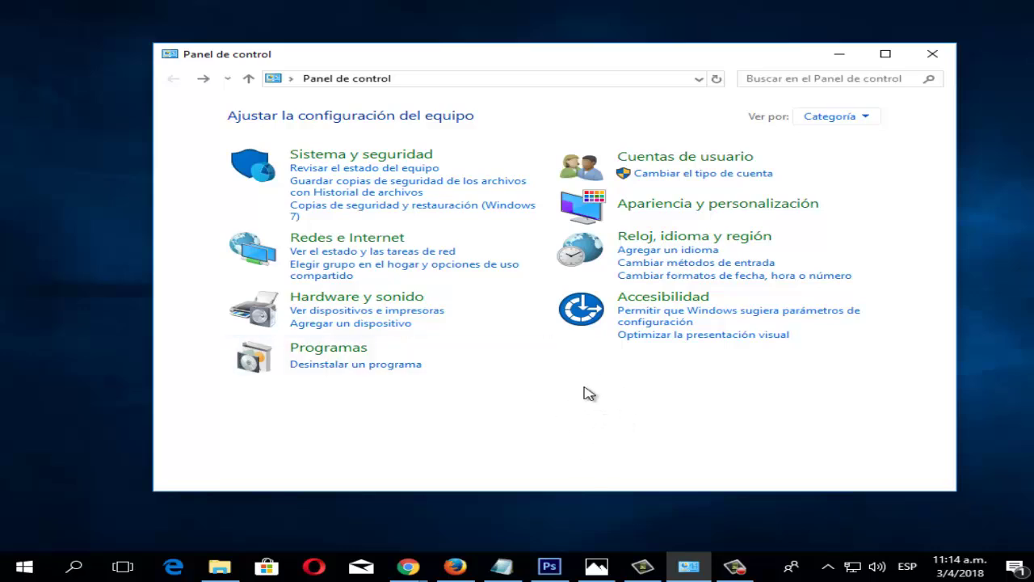
click(836, 55)
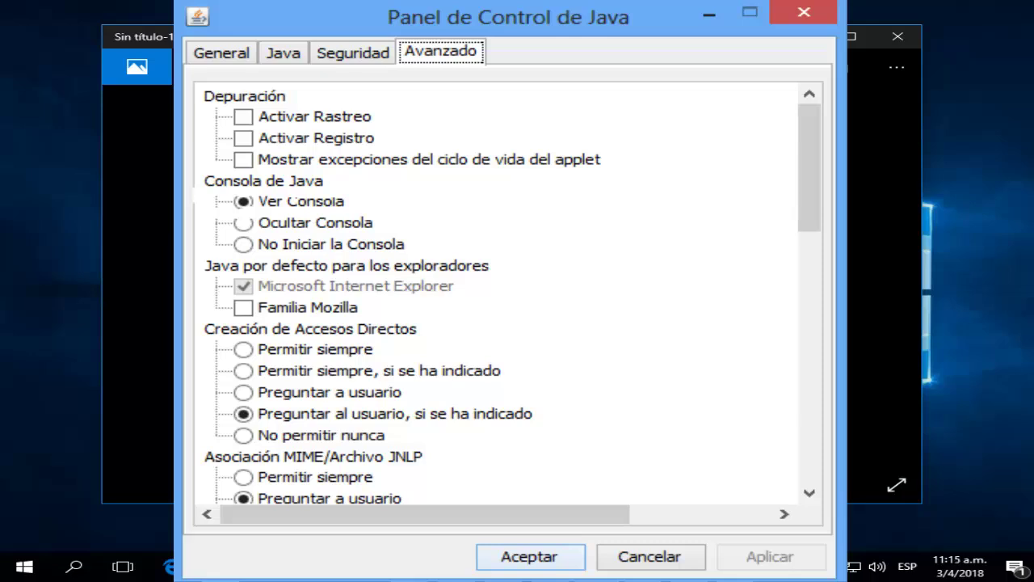
click(898, 36)
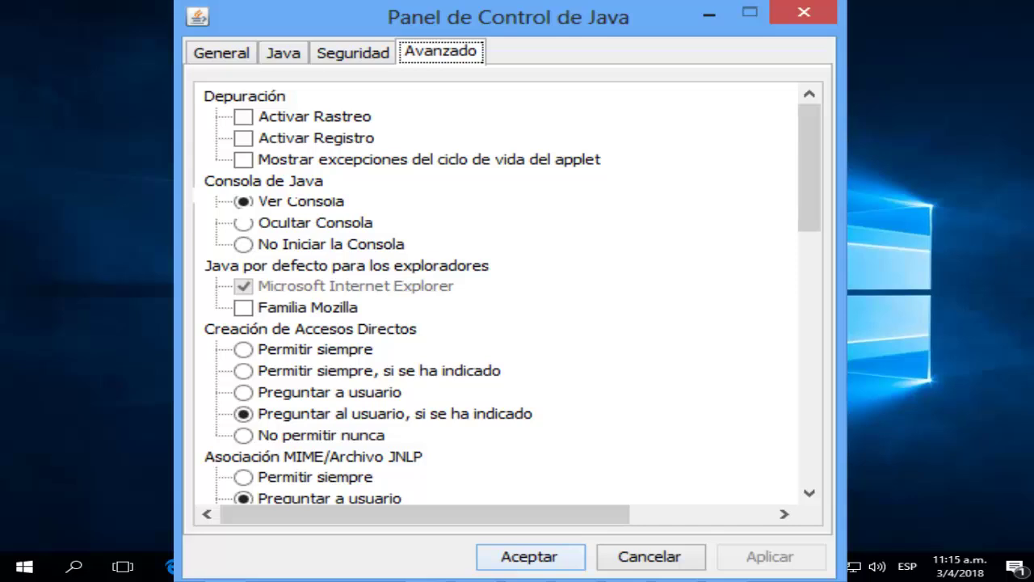
key(Return)
right_click(414, 154)
click(450, 199)
right_click(400, 129)
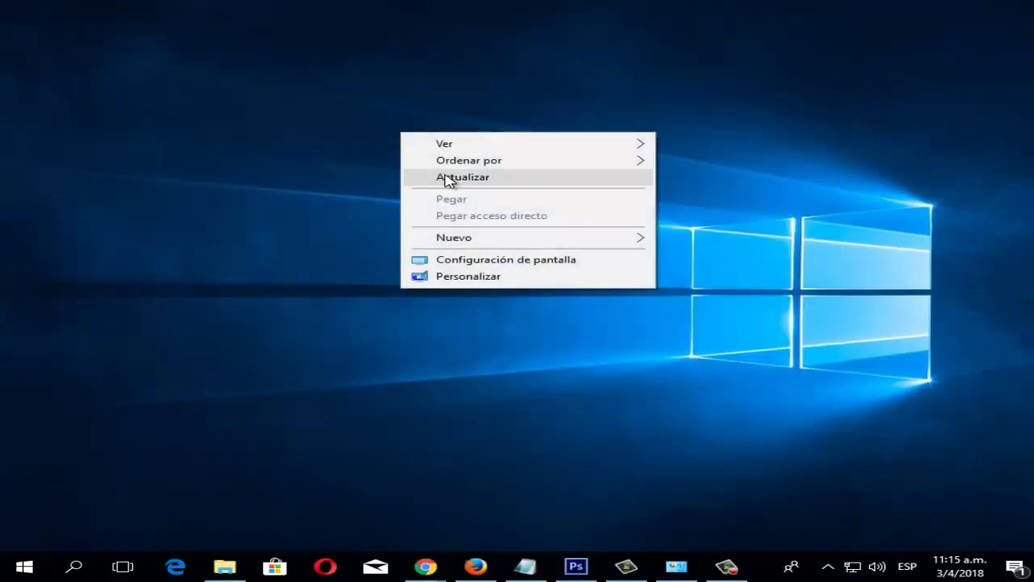
click(447, 179)
right_click(401, 128)
click(443, 169)
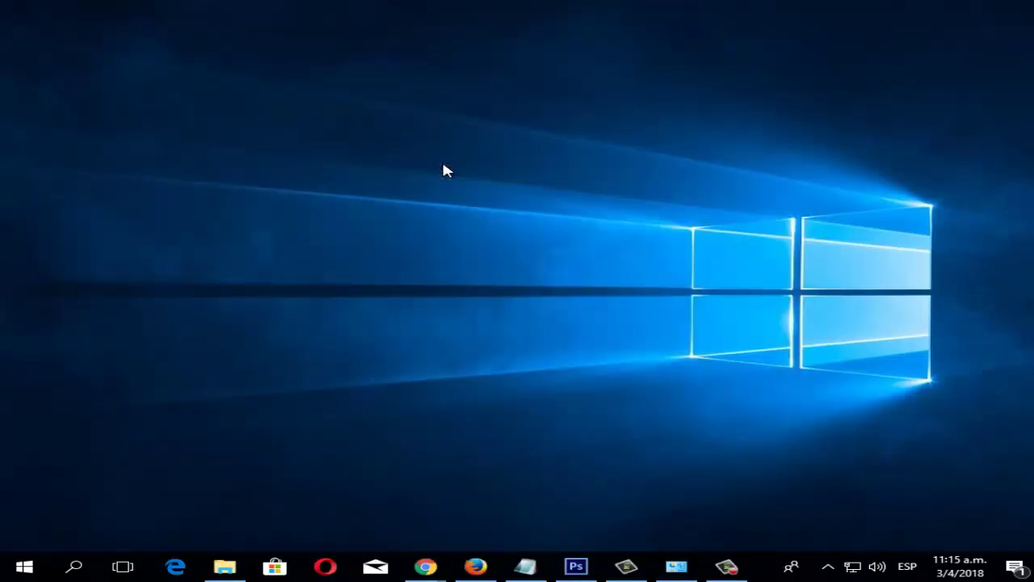